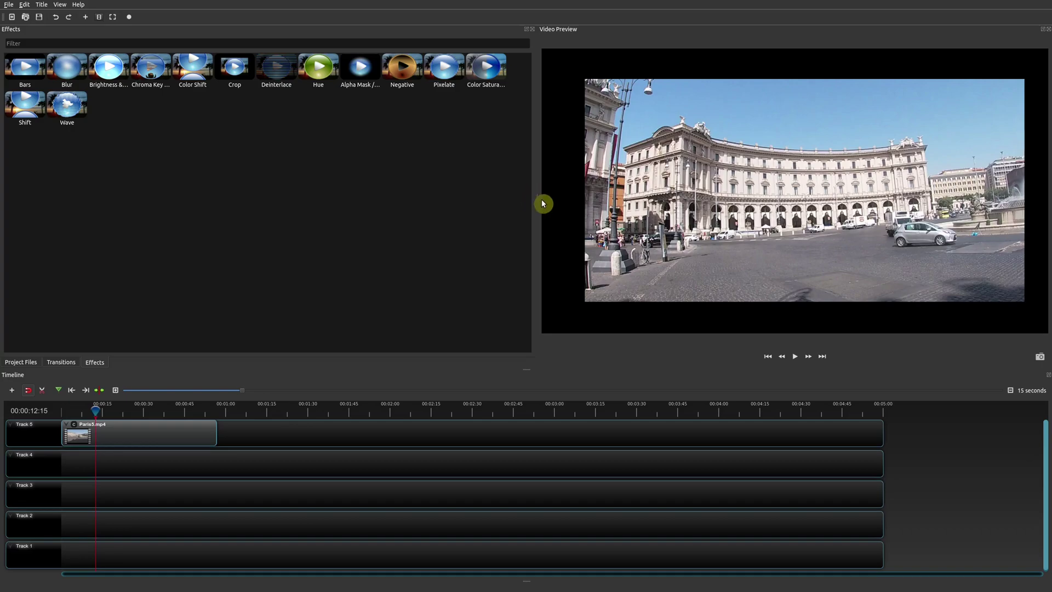
# Widen and heighten the Video Preview beside Effects, then close the Video Preview panel
pyautogui.moveTo(537, 197); pyautogui.dragTo(485, 213)
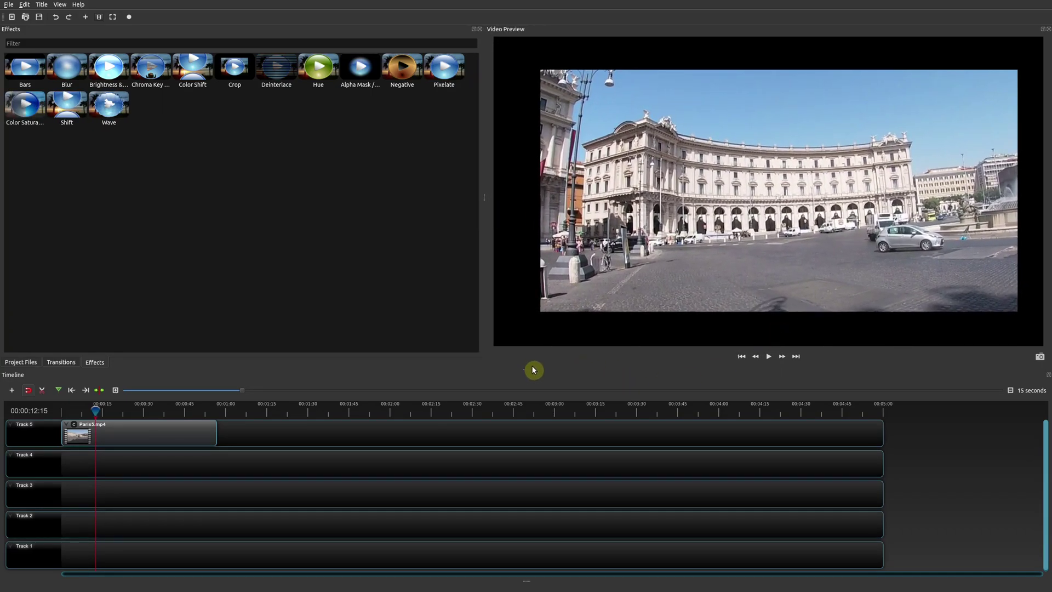
pyautogui.moveTo(532, 368); pyautogui.dragTo(546, 374)
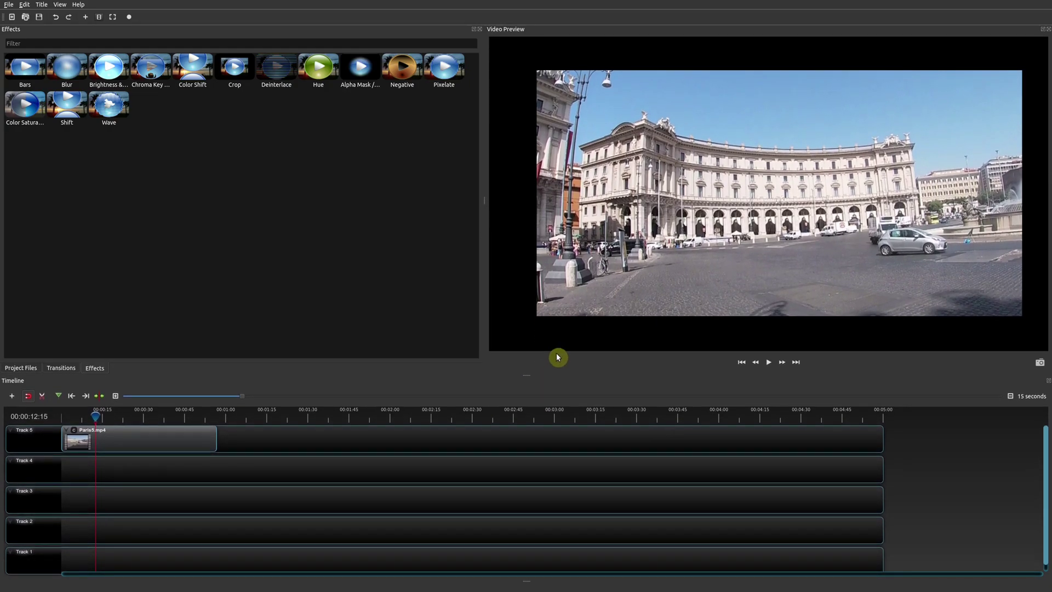
pyautogui.click(1048, 30)
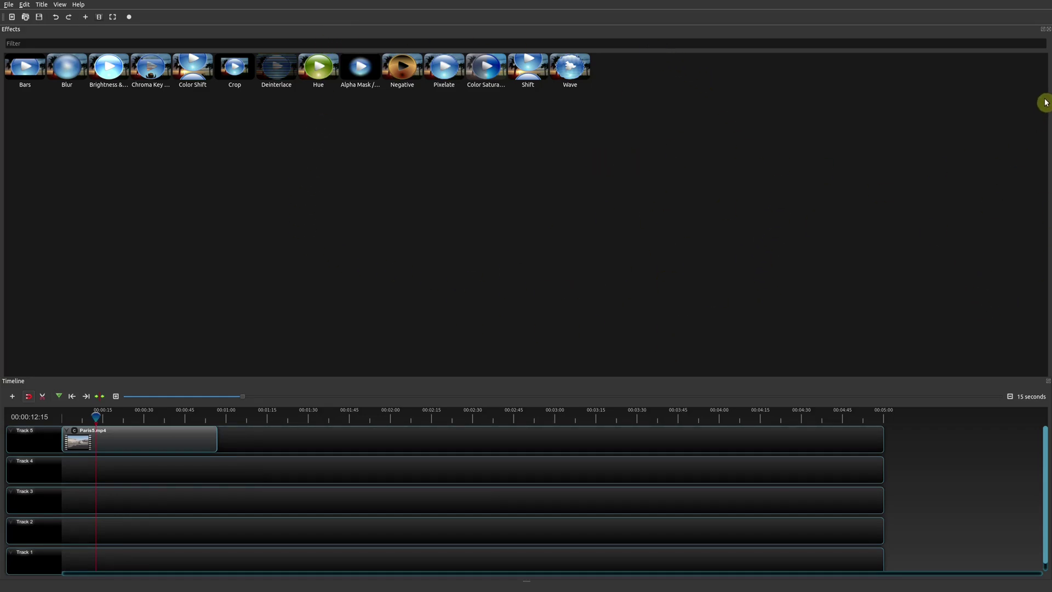
# Close the Timeline panel
pyautogui.click(1042, 34)
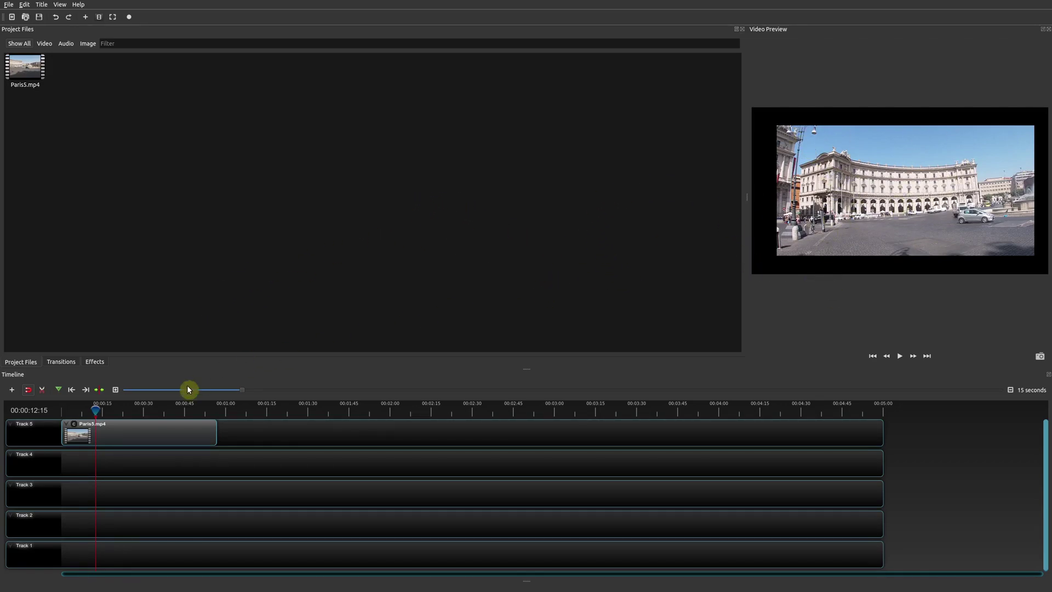
# Show the Effects list and open the Properties panel for the Paris5.mp4 clip
pyautogui.click(67, 364)
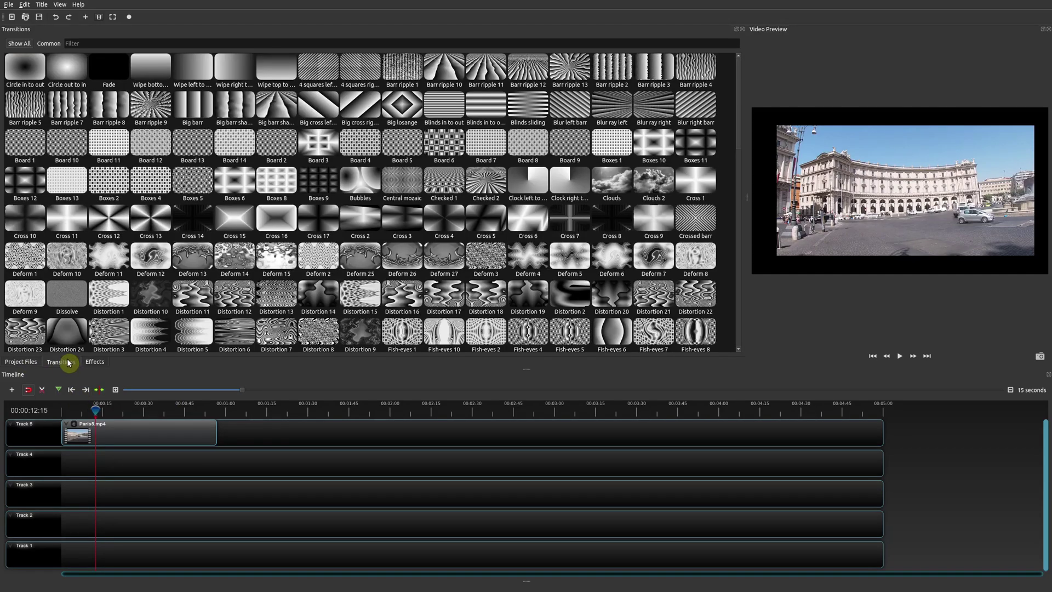
pyautogui.click(97, 364)
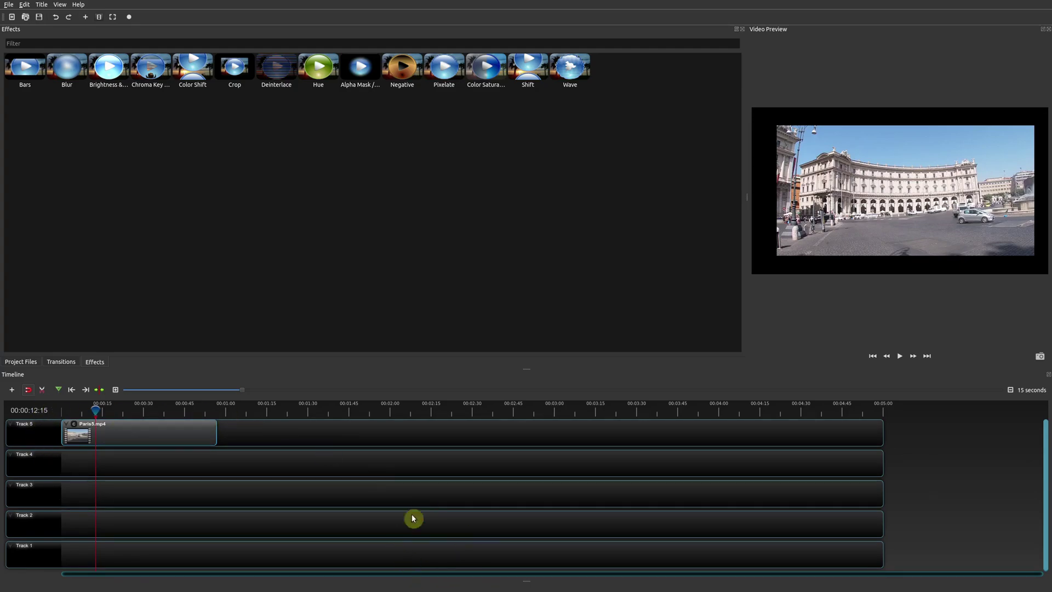
pyautogui.click(177, 436)
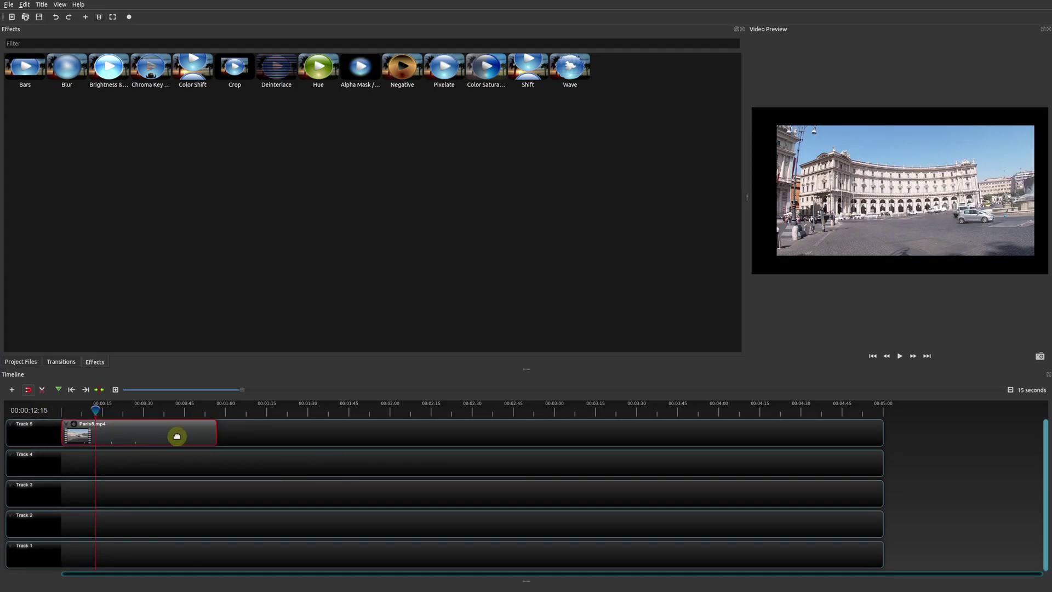
pyautogui.rightClick(133, 435)
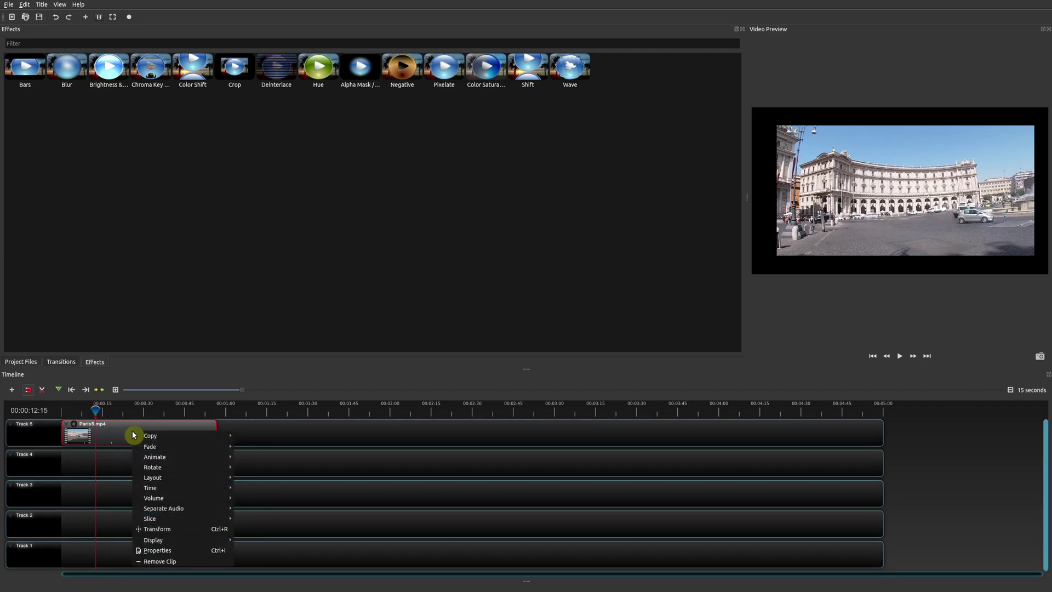
pyautogui.click(164, 551)
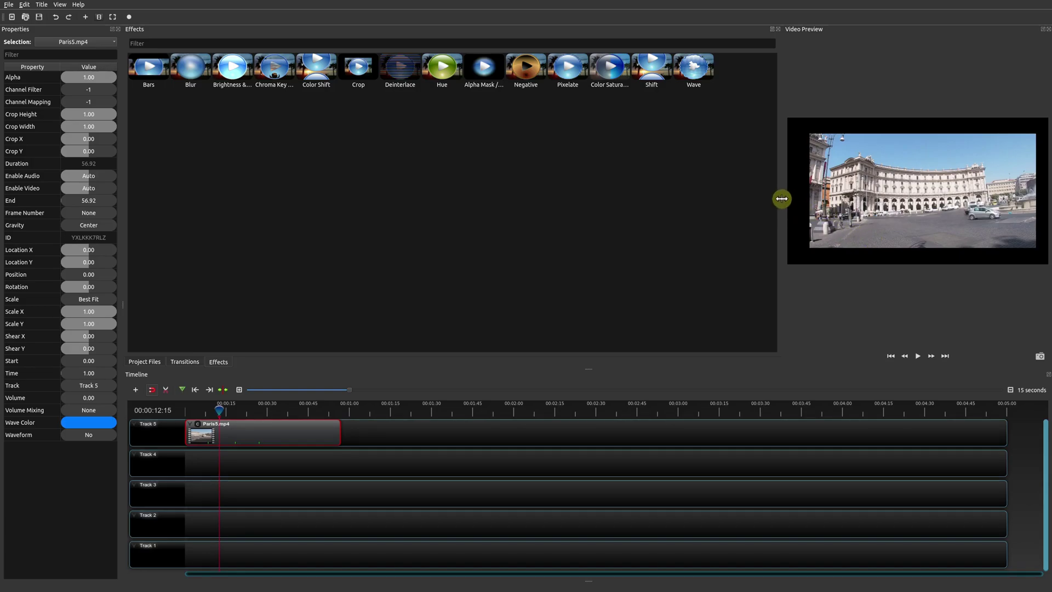
# Widen the Video Preview past the Effects panel and adjust the upper panels' height
pyautogui.moveTo(782, 199); pyautogui.dragTo(521, 217)
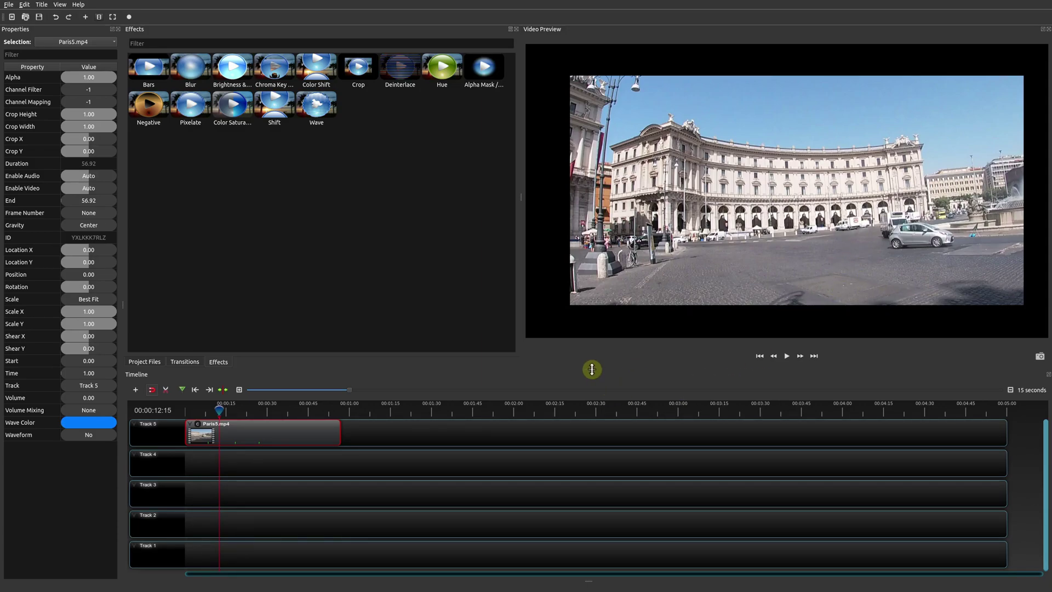
pyautogui.moveTo(591, 369); pyautogui.dragTo(606, 369)
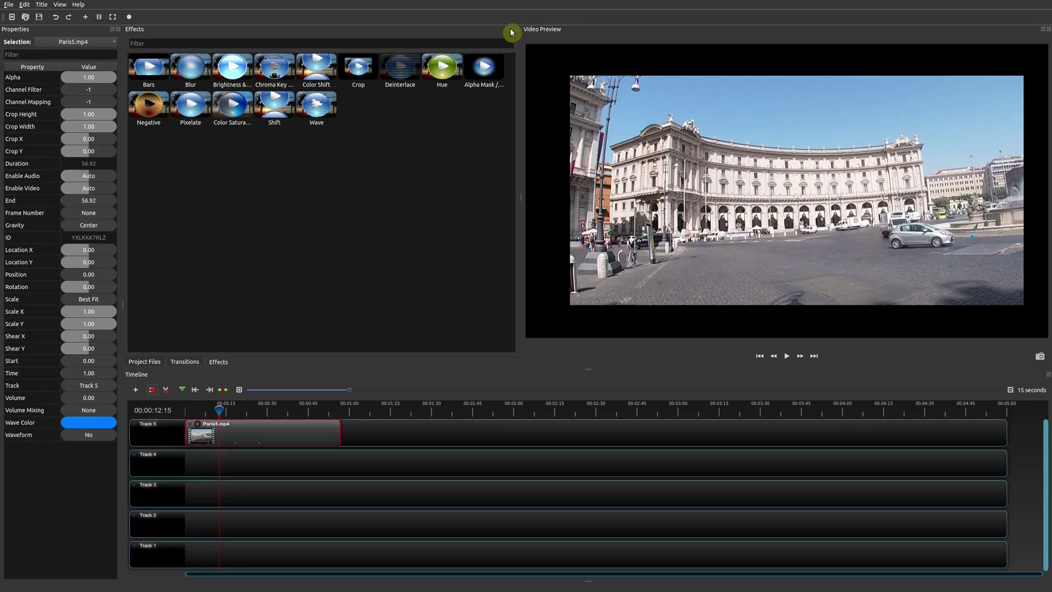
# Float and re-dock the Effects and Transitions panels, ending on the Project Files list
pyautogui.click(511, 30)
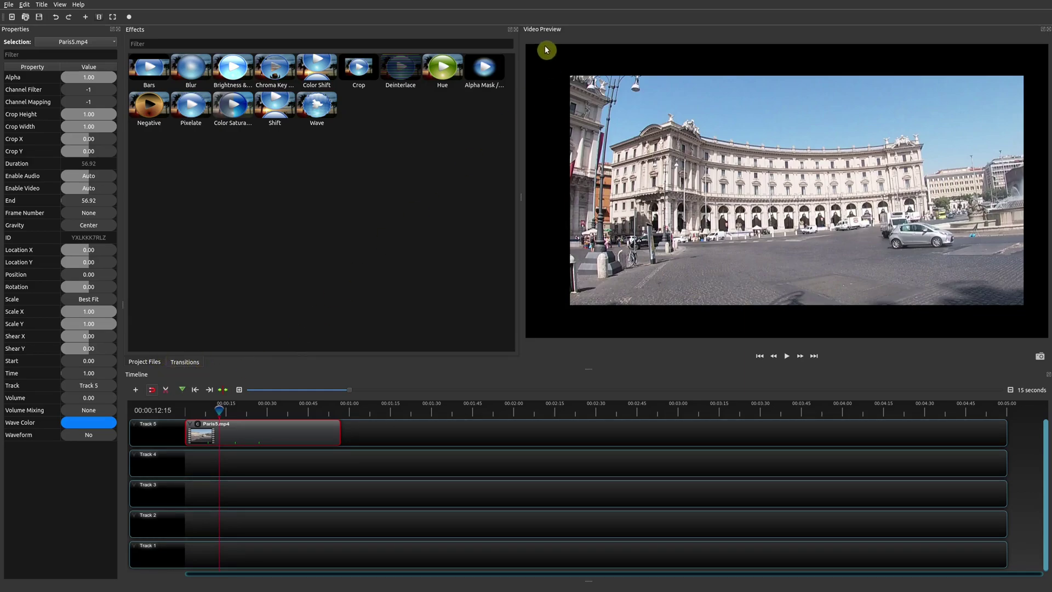
pyautogui.click(511, 33)
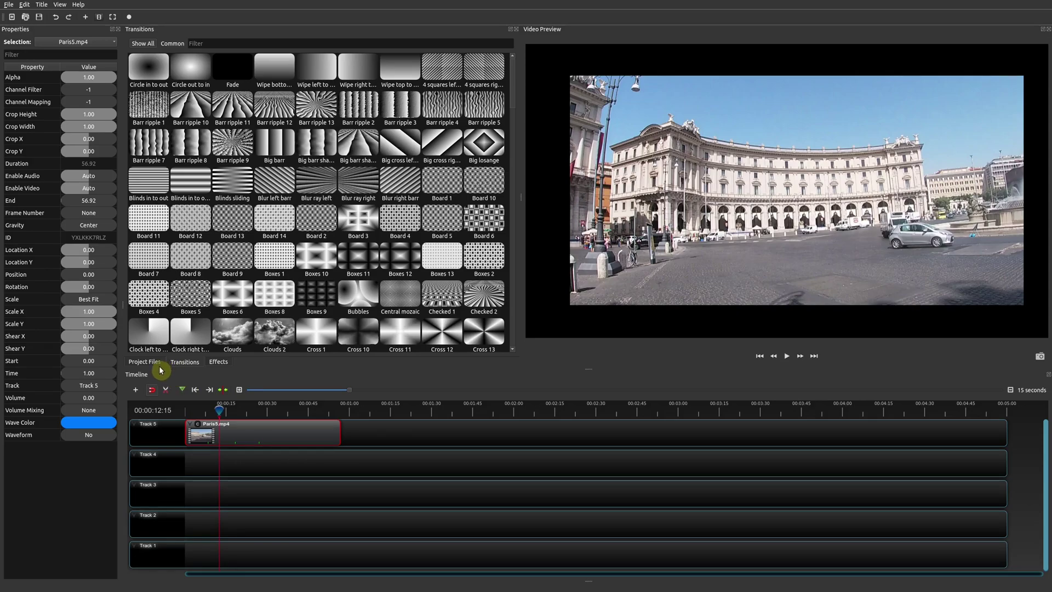
pyautogui.click(511, 31)
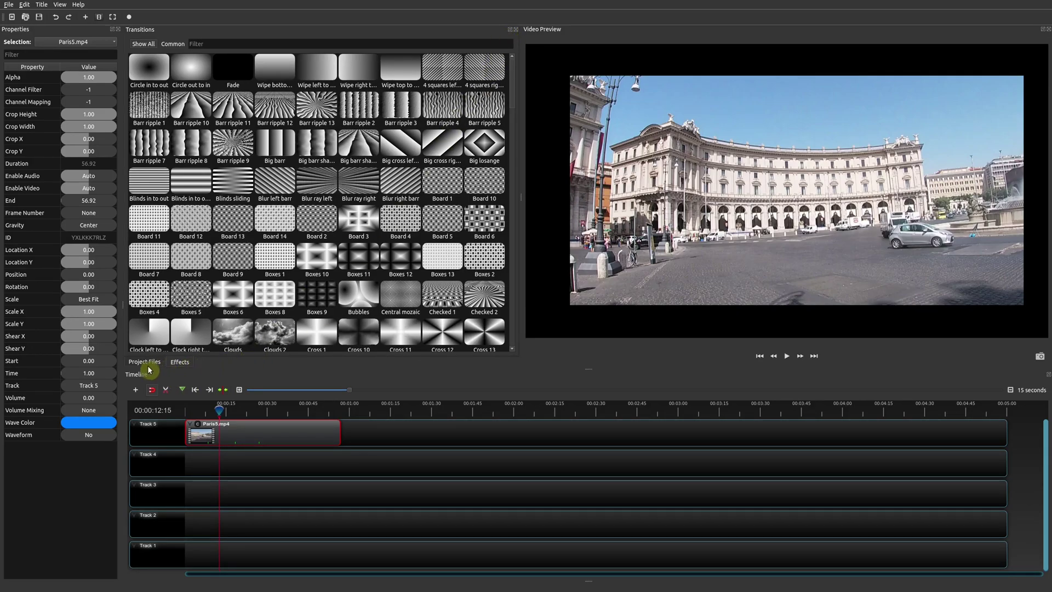
pyautogui.click(177, 365)
pyautogui.click(510, 32)
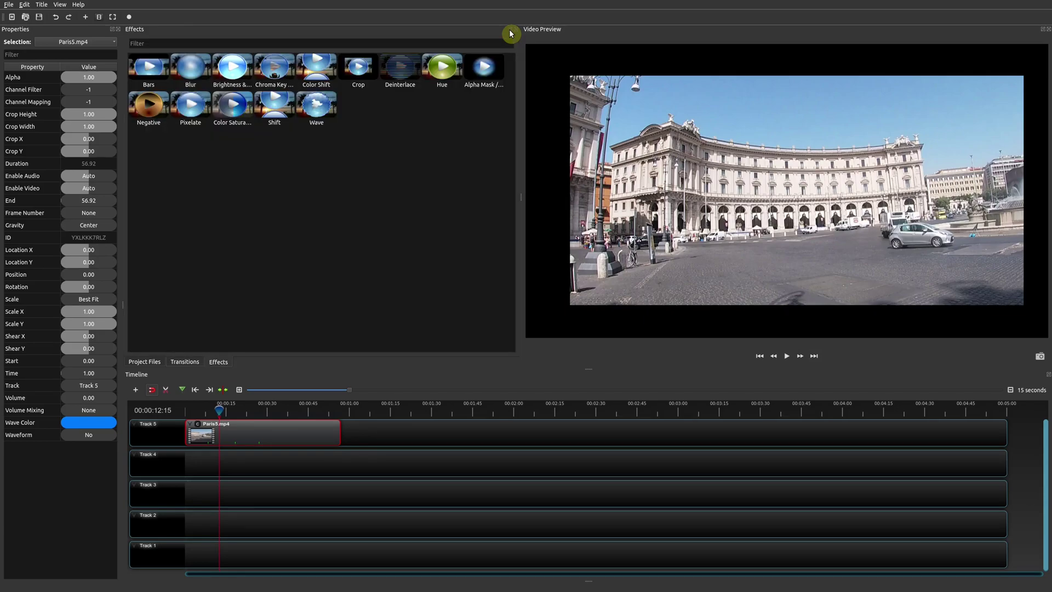
pyautogui.click(144, 363)
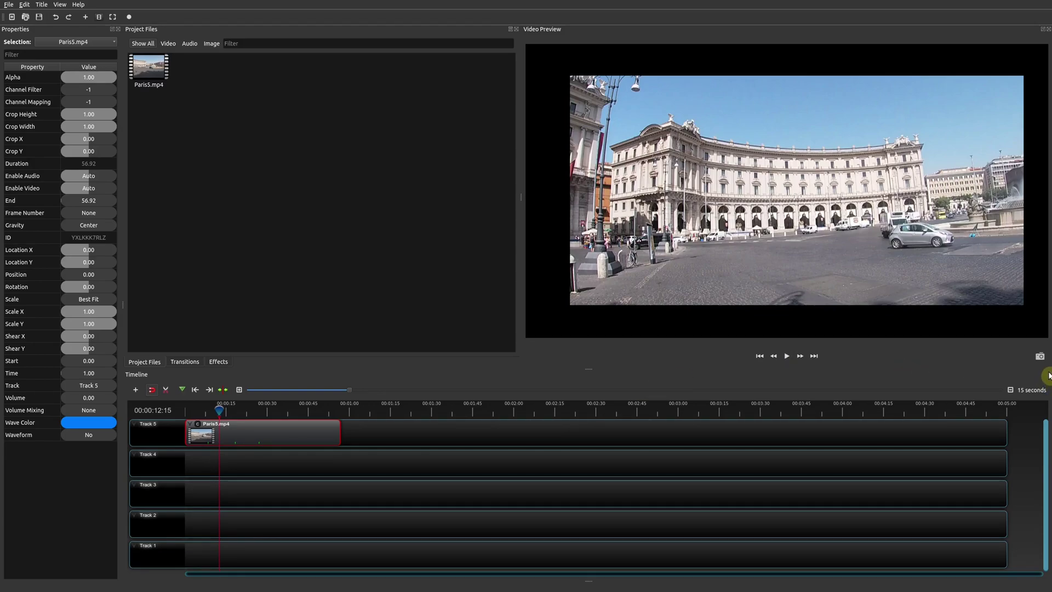
# Float the Video Preview panel over the right half of the window
pyautogui.click(1048, 379)
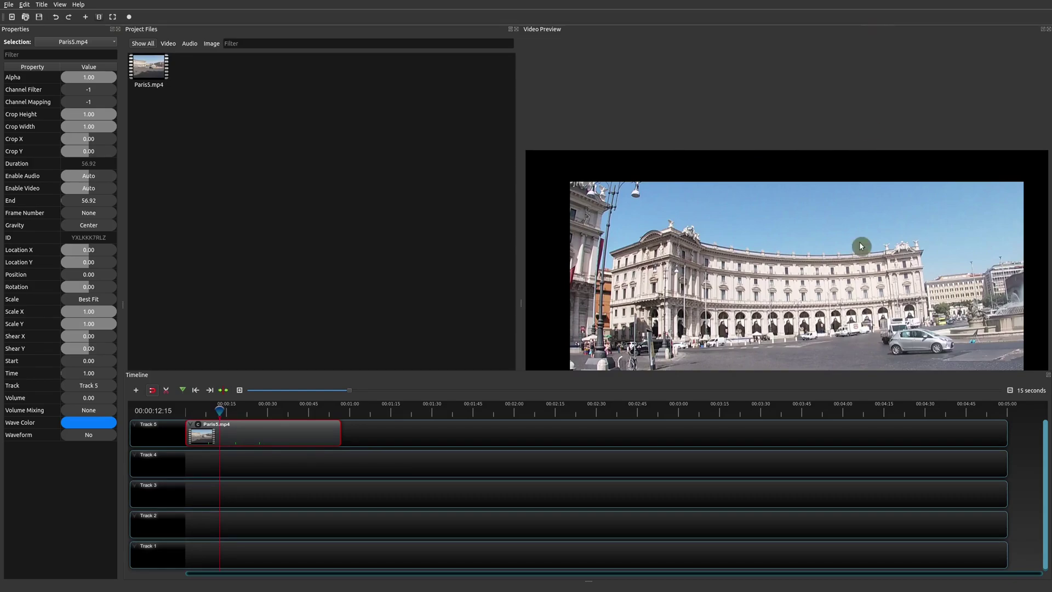
pyautogui.click(1043, 35)
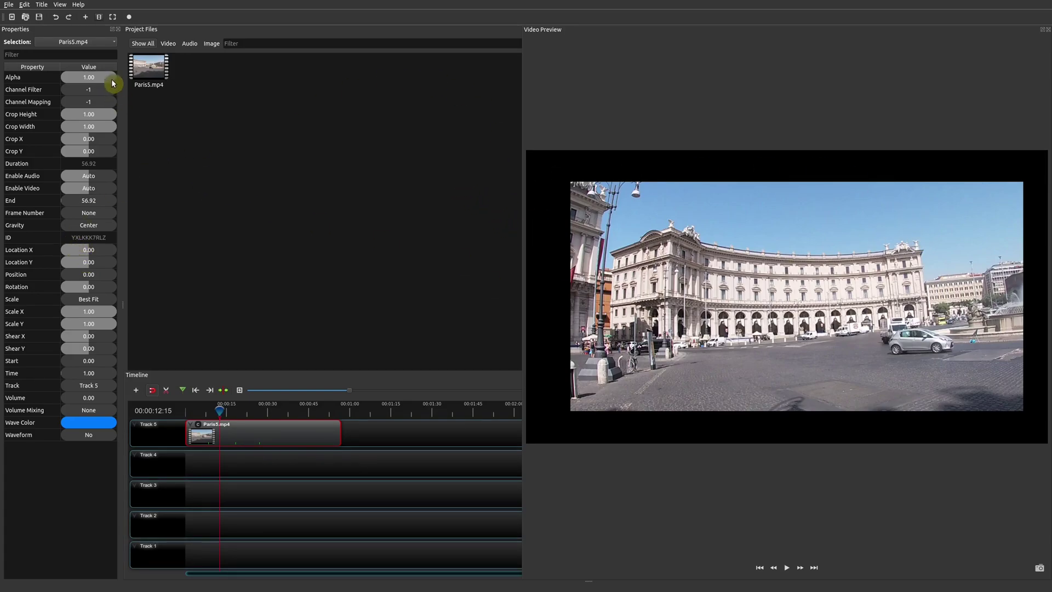
# Close the clip Properties, re-dock the Video Preview above the Timeline, then close it
pyautogui.click(116, 29)
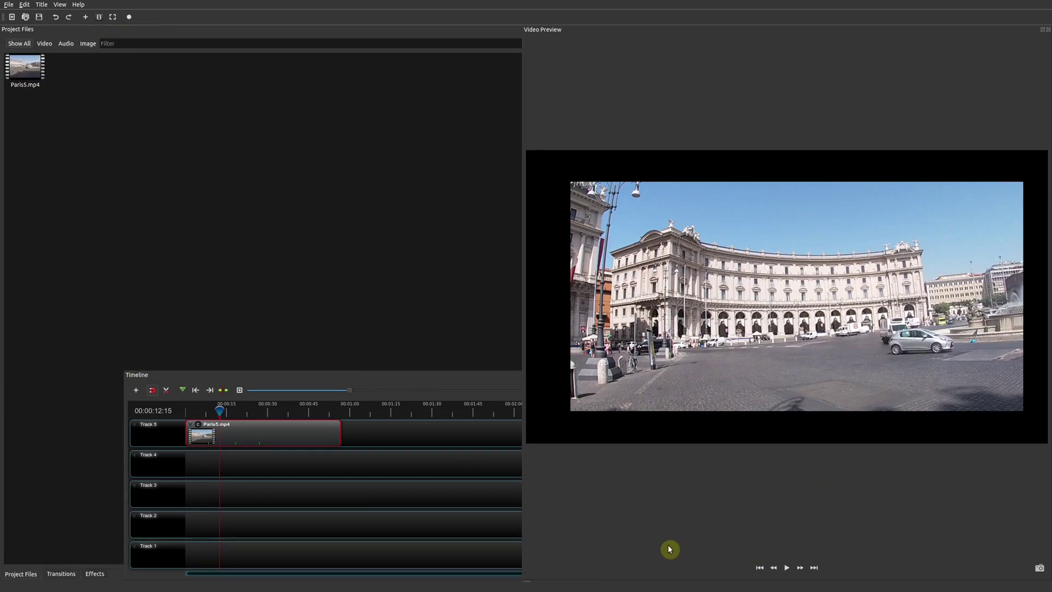
pyautogui.moveTo(1042, 35); pyautogui.dragTo(756, 242)
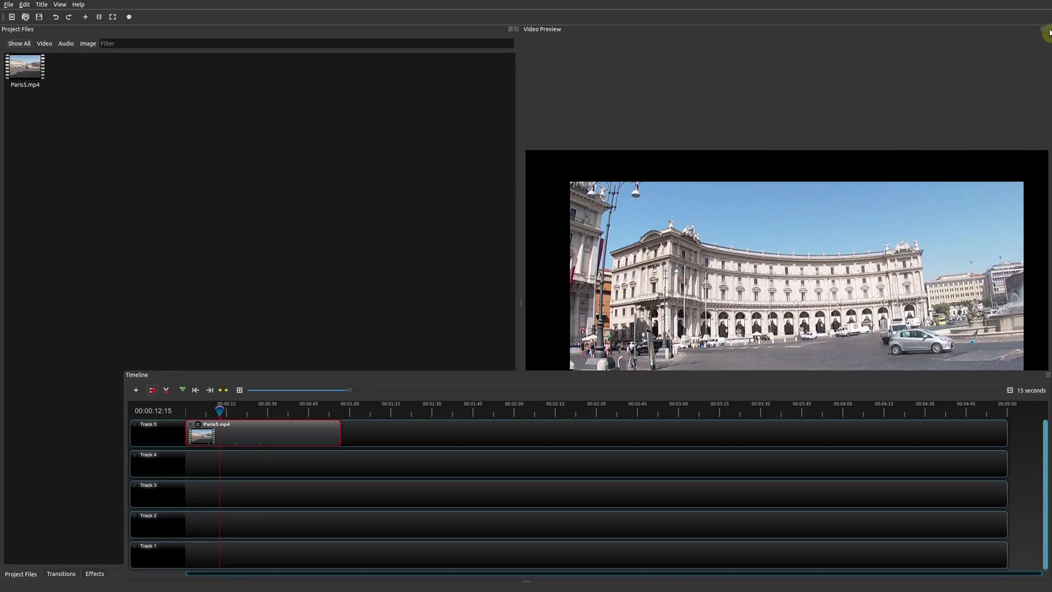
pyautogui.click(1048, 30)
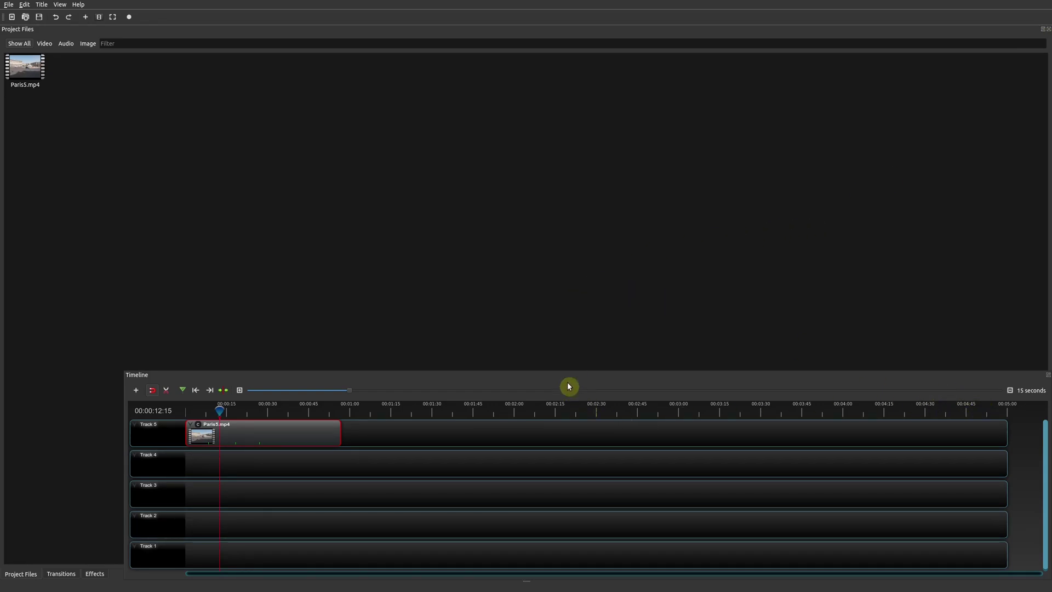
# Raise the splitter above the Timeline to make it slightly taller
pyautogui.moveTo(576, 371); pyautogui.dragTo(601, 356)
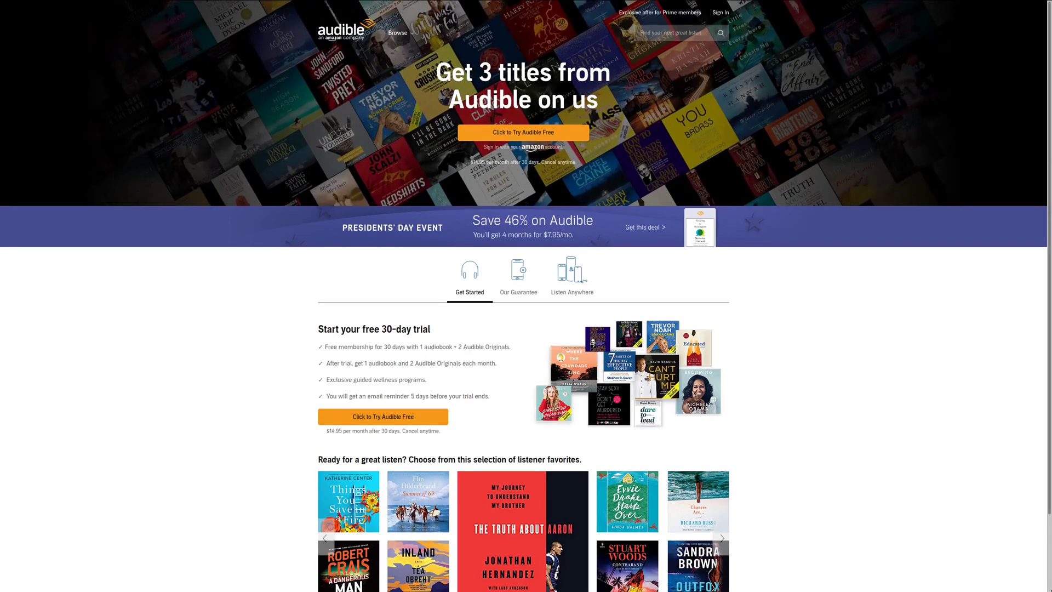
pyautogui.scroll(-1, 526, 296)
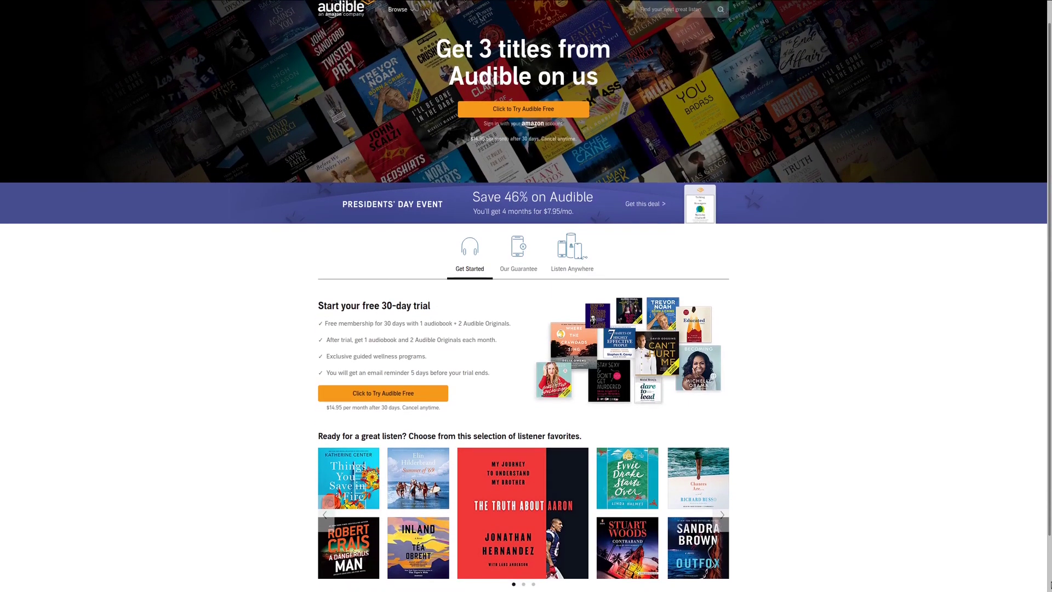
pyautogui.scroll(-2, 526, 296)
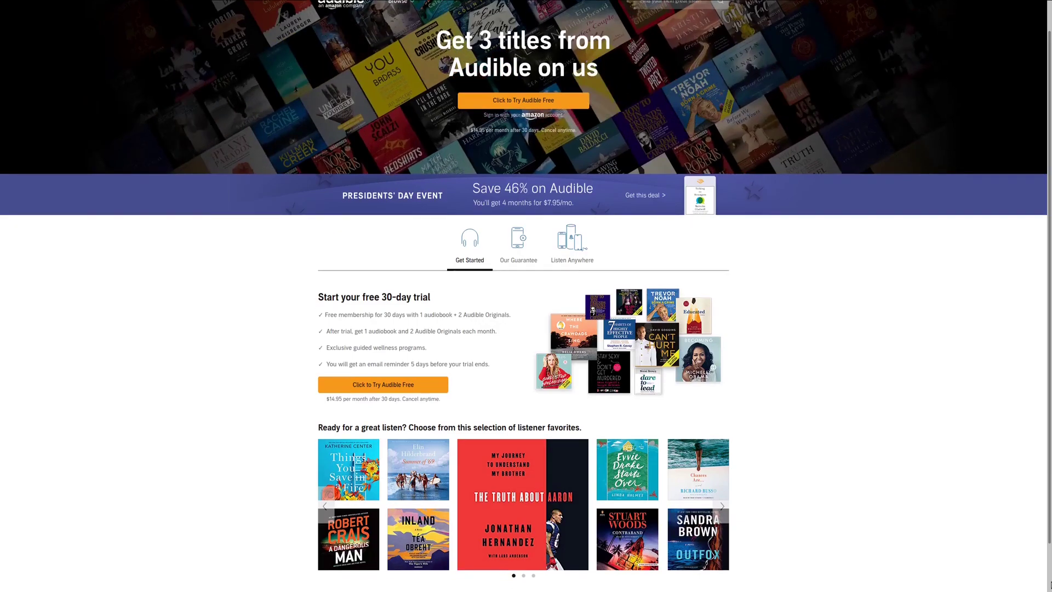
pyautogui.scroll(-1, 526, 296)
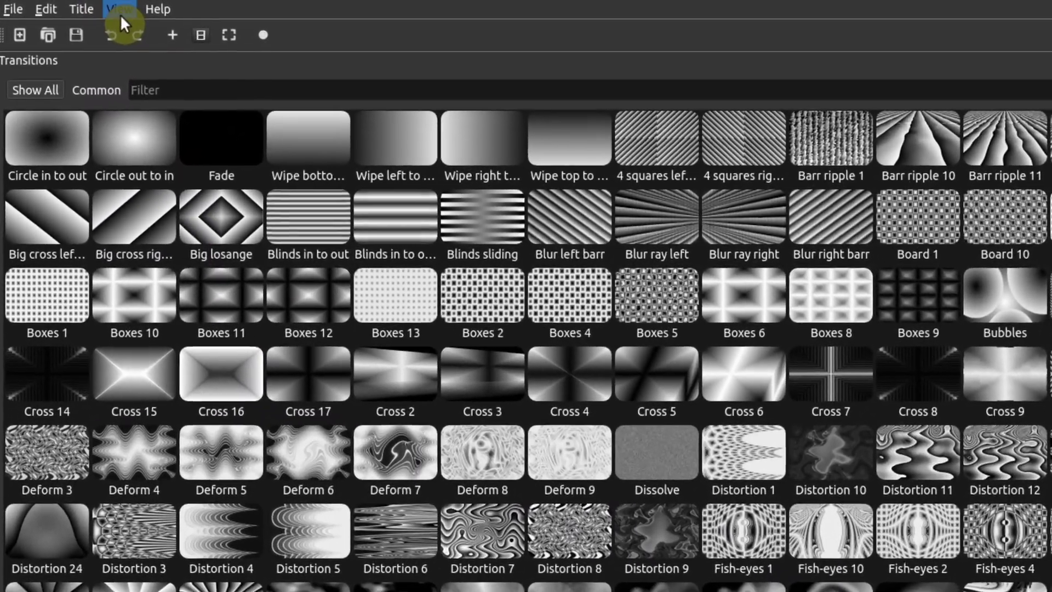
# Hide the main toolbar from the View menu, then turn it back on
pyautogui.click(121, 12)
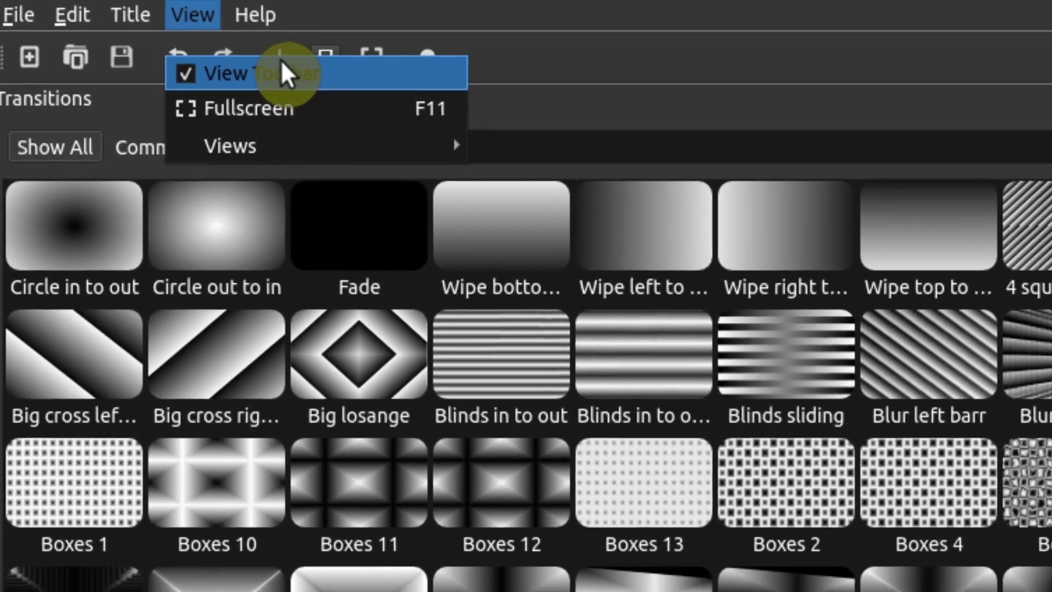
pyautogui.click(381, 73)
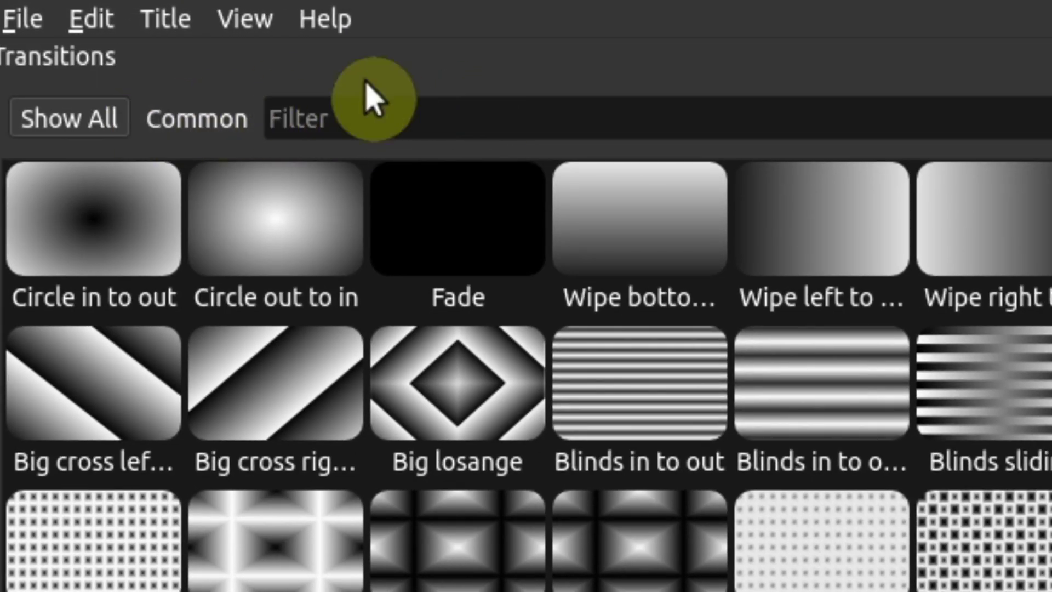
pyautogui.click(277, 34)
pyautogui.click(307, 94)
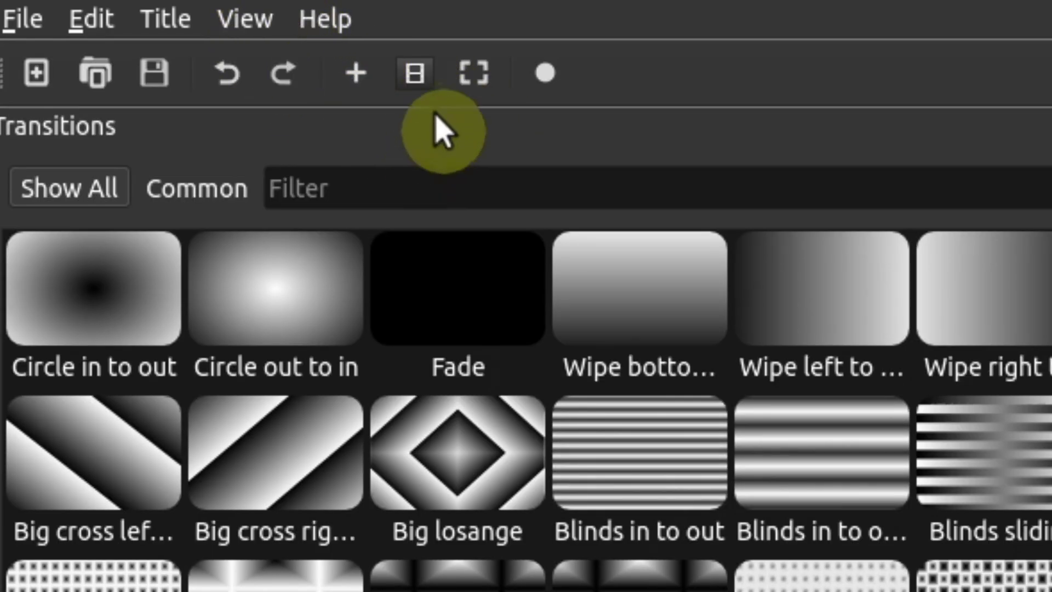
pyautogui.click(246, 28)
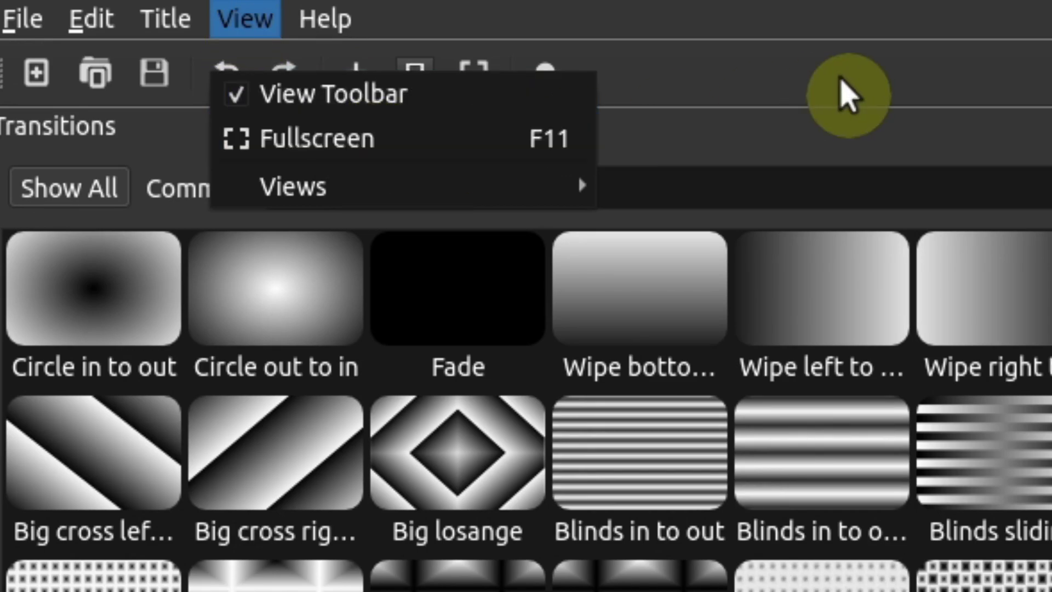
pyautogui.click(634, 117)
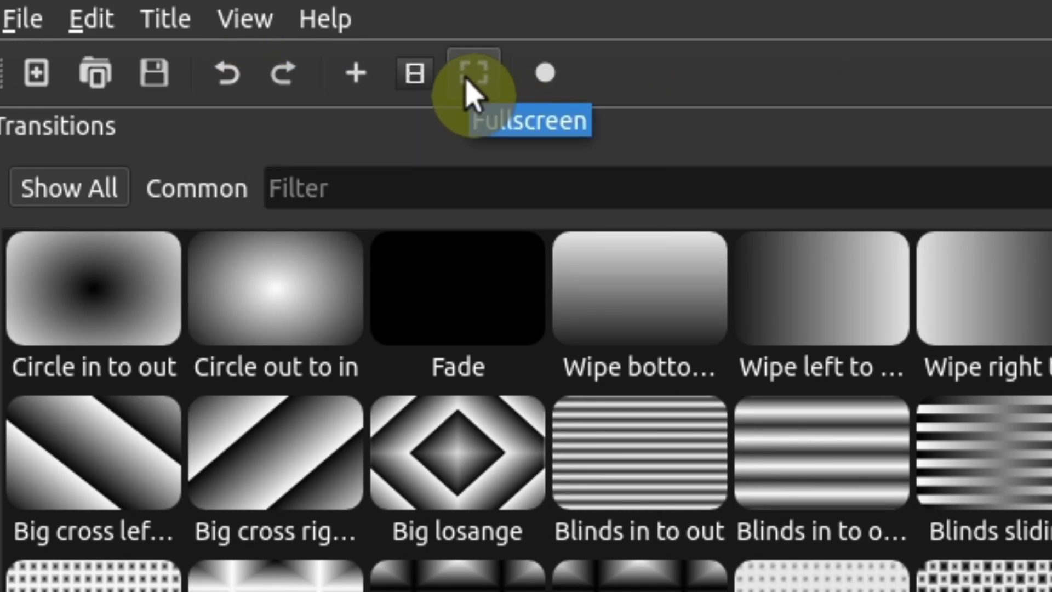
pyautogui.click(249, 34)
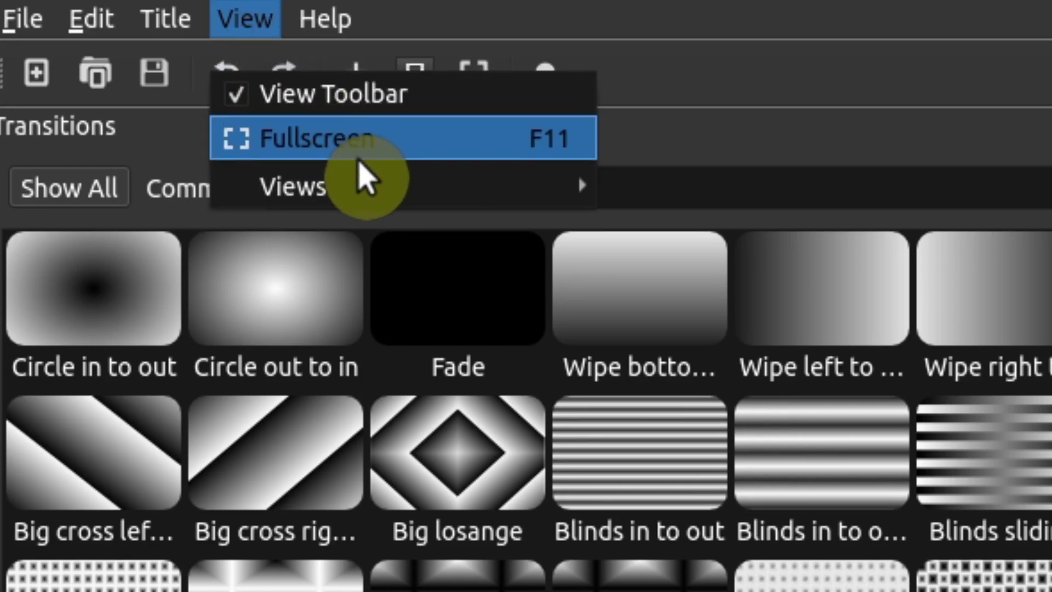
pyautogui.moveTo(373, 200)
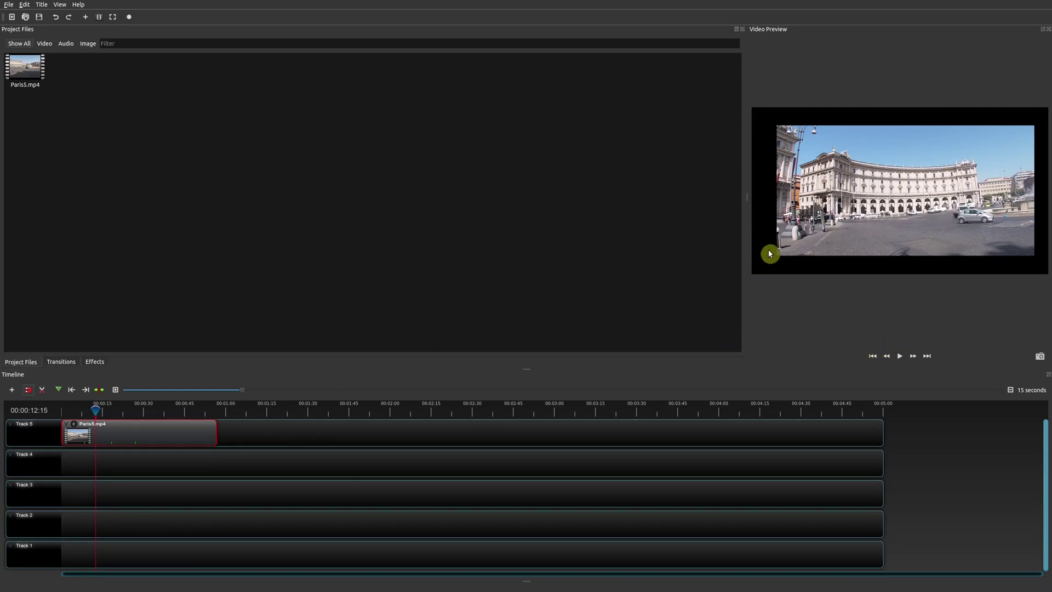
# Switch the panels to the Advanced View layout
pyautogui.click(60, 5)
pyautogui.moveTo(95, 47)
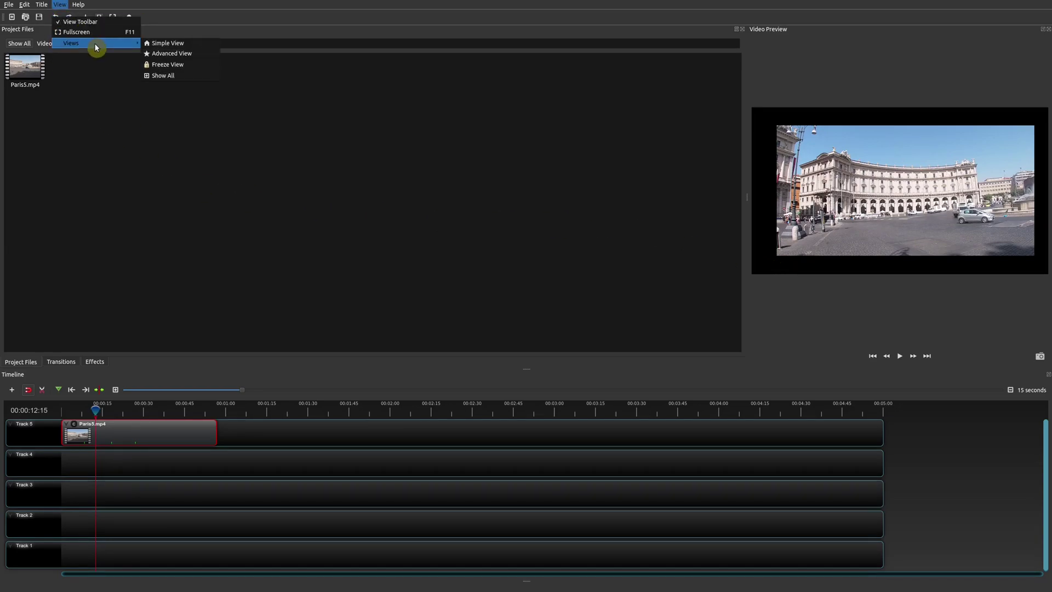
pyautogui.click(208, 54)
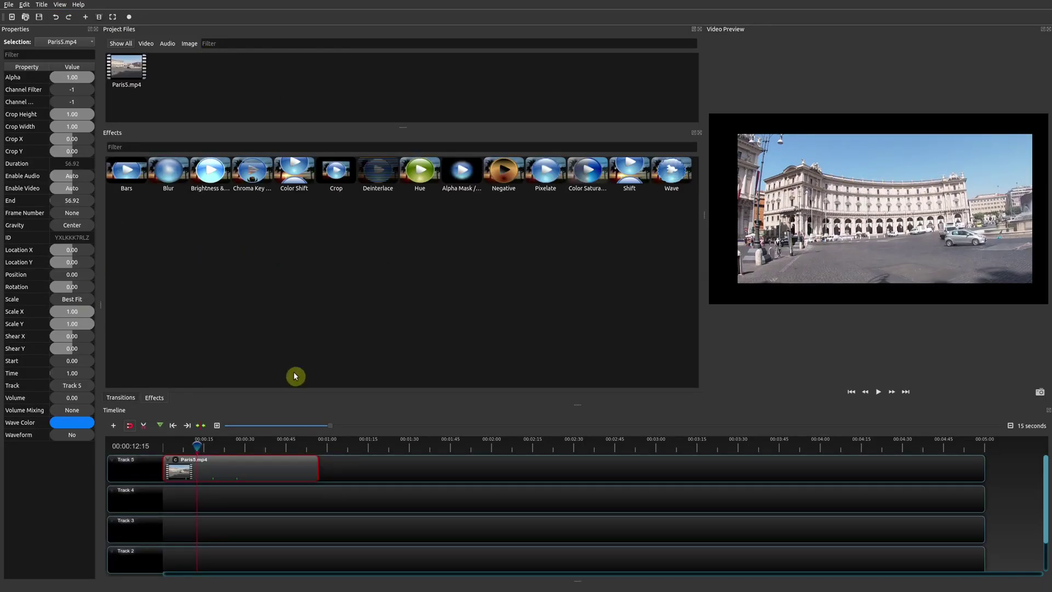
# Lock the layout in place with Freeze View
pyautogui.click(60, 5)
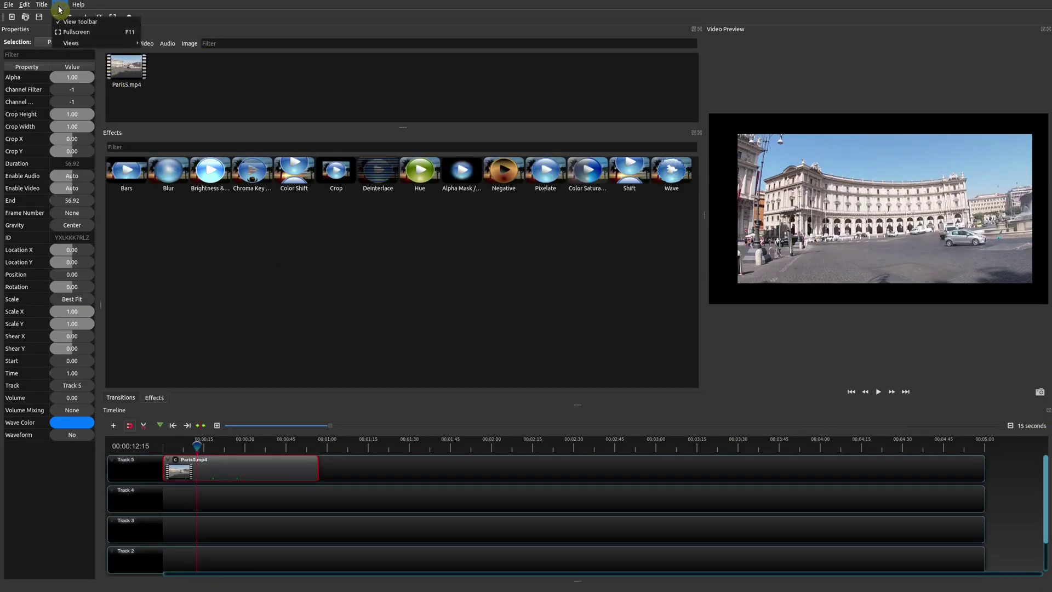
pyautogui.moveTo(96, 43)
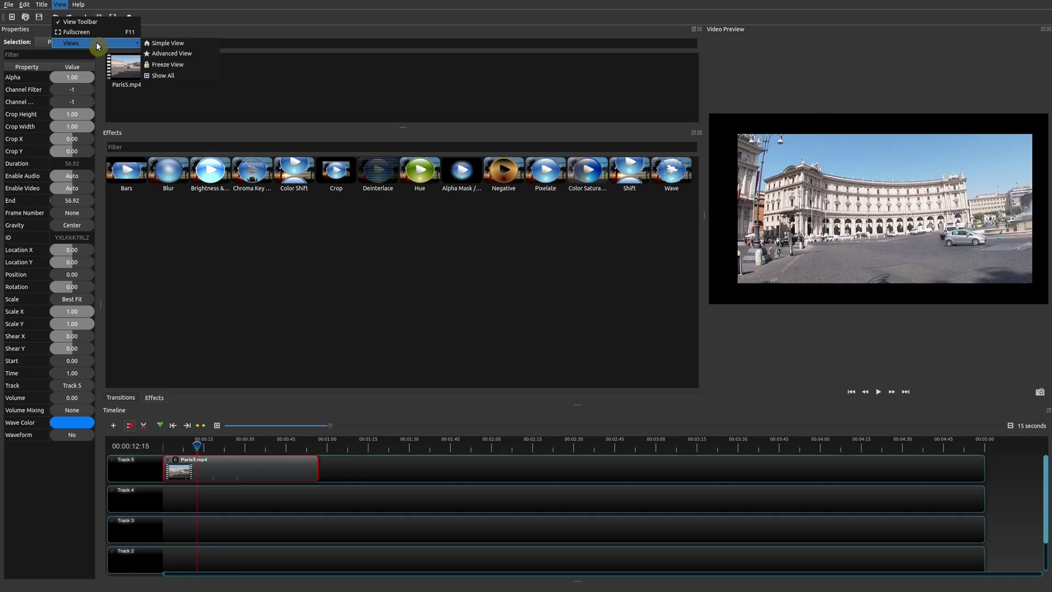
pyautogui.click(198, 66)
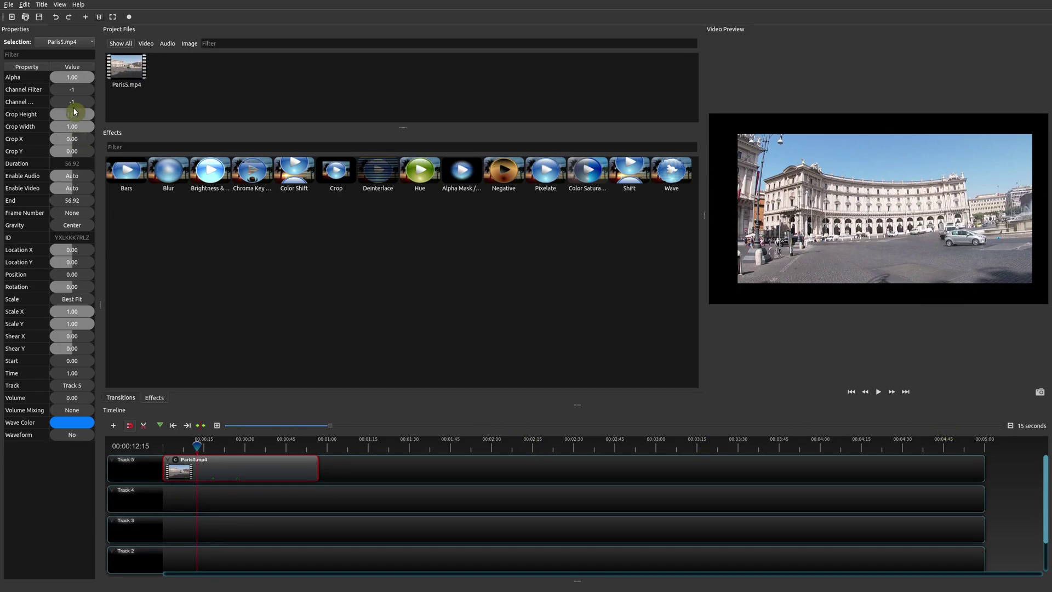
# Un-freeze the view and reset the layout to Show All
pyautogui.click(60, 4)
pyautogui.moveTo(87, 43)
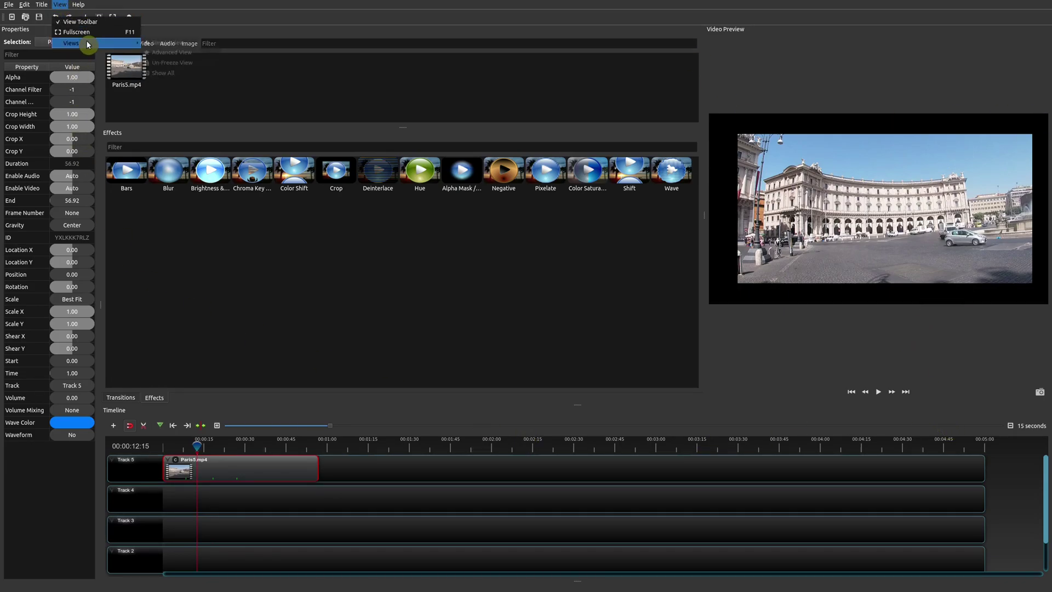
pyautogui.click(187, 63)
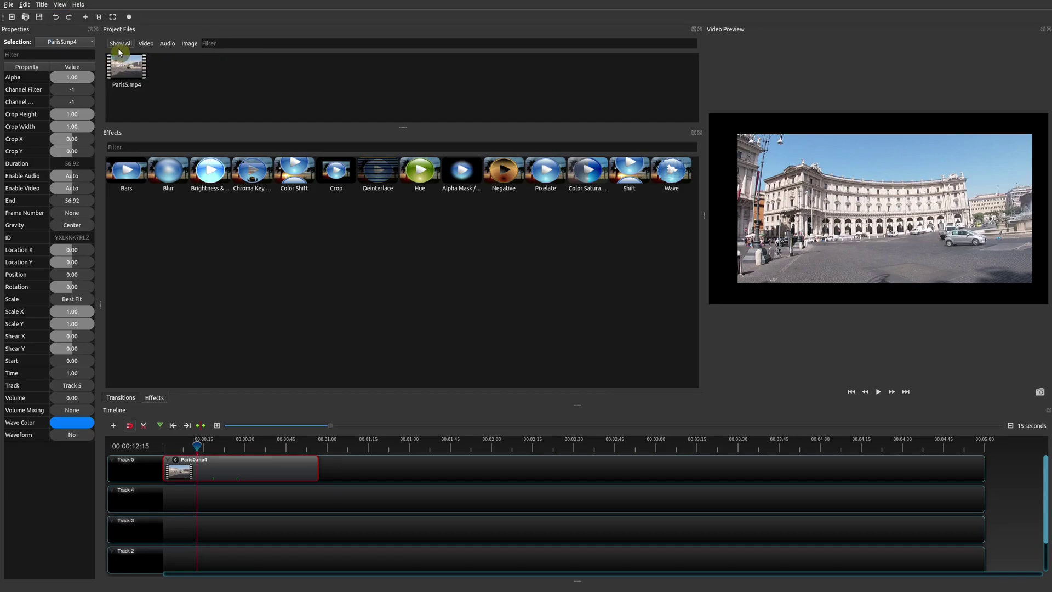
pyautogui.click(61, 5)
pyautogui.moveTo(82, 43)
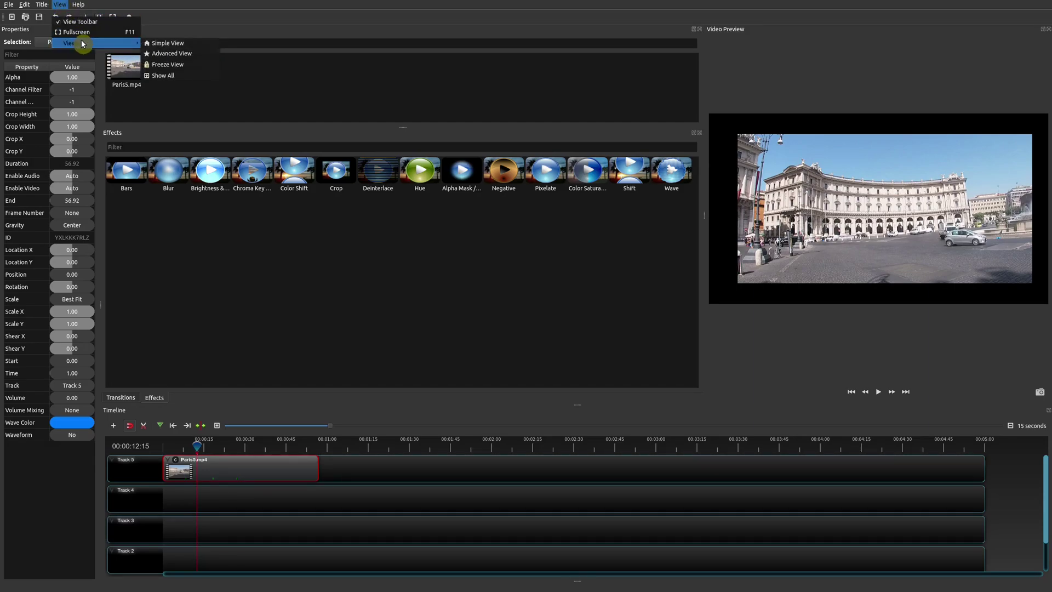
pyautogui.click(172, 77)
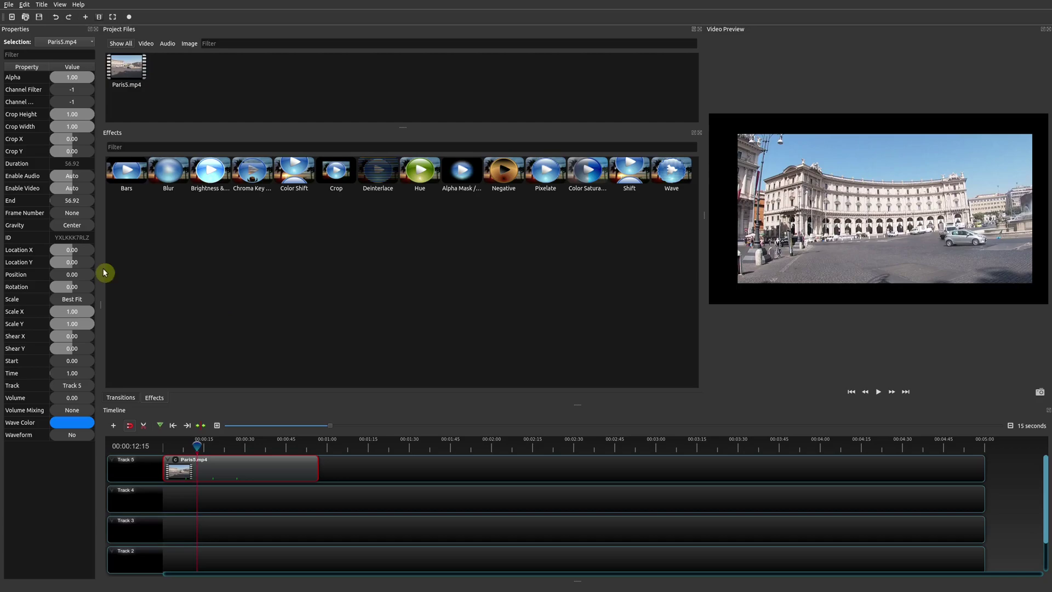
# Switch to Simple View, then back to Show All so Properties reappears
pyautogui.click(60, 4)
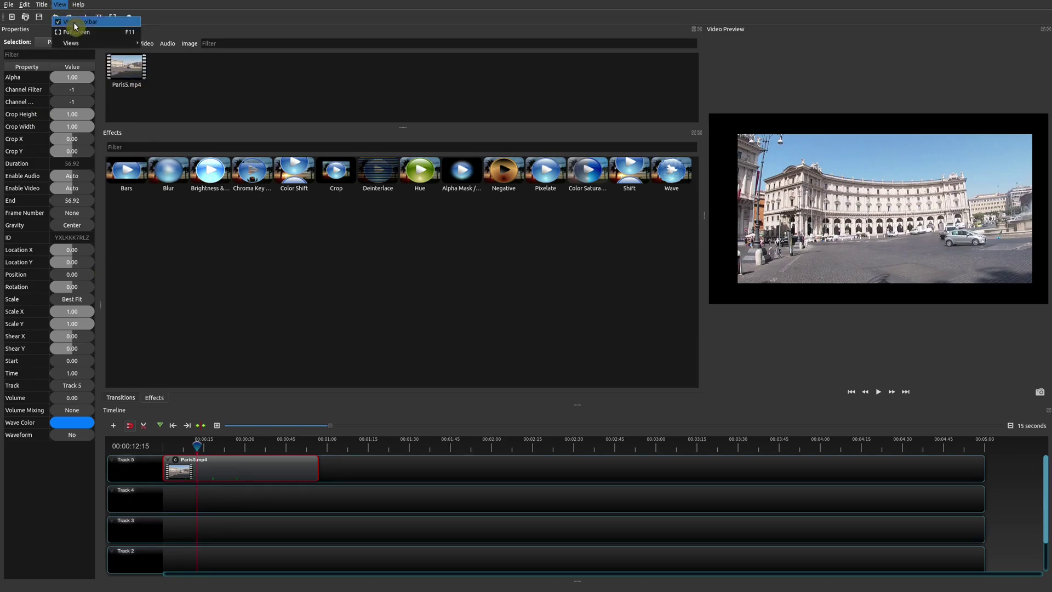
pyautogui.moveTo(86, 47)
pyautogui.click(186, 43)
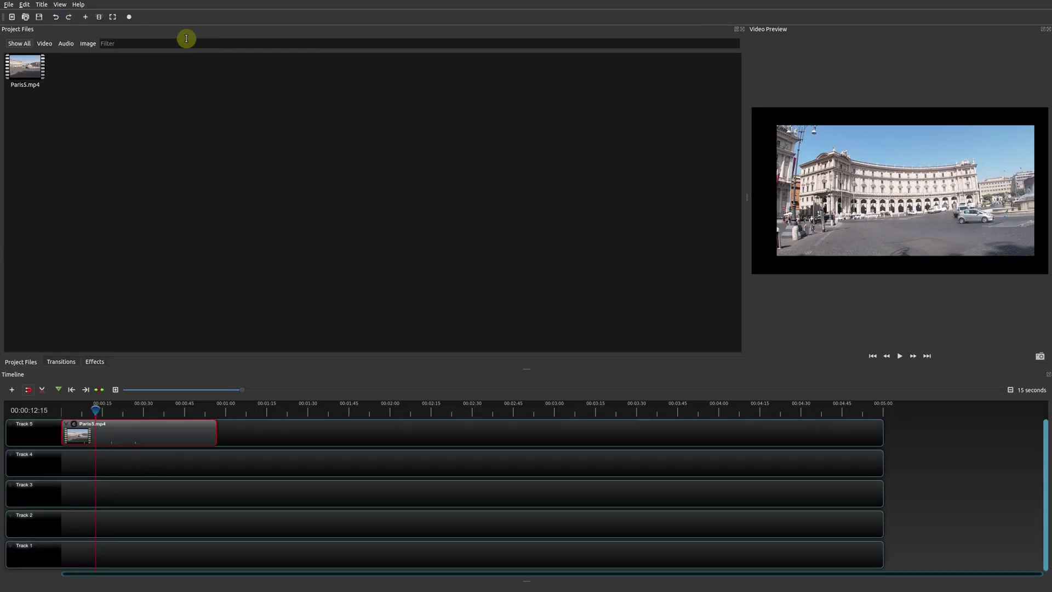
pyautogui.click(58, 5)
pyautogui.moveTo(83, 43)
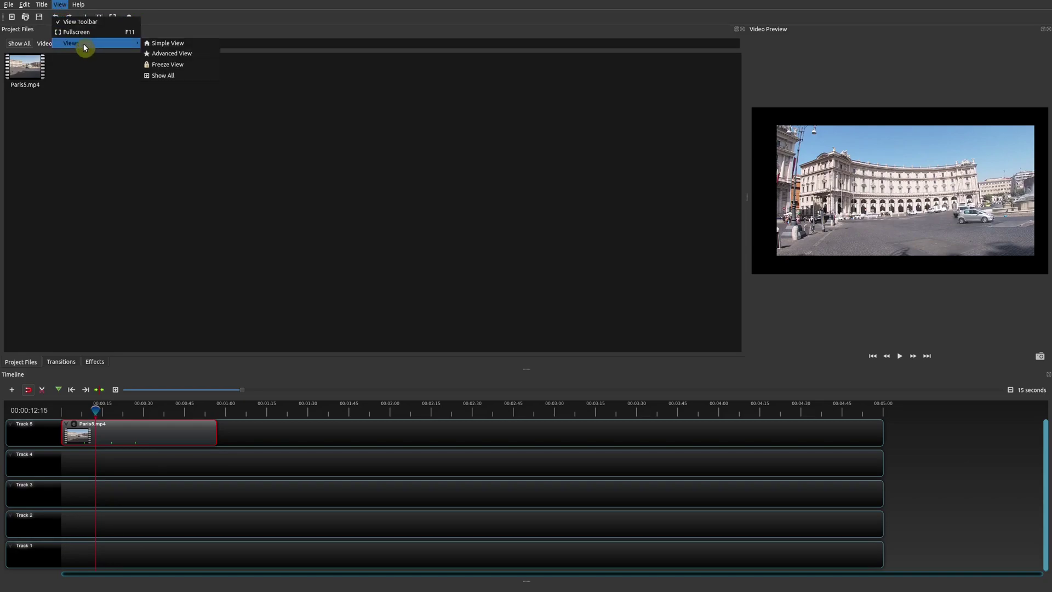
pyautogui.click(197, 76)
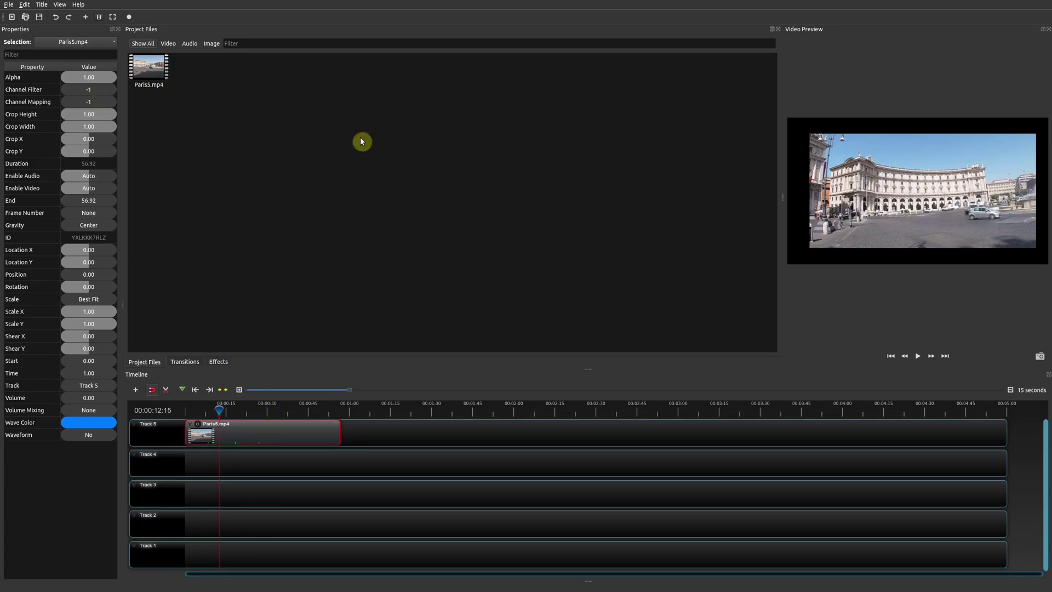
# Switch to Advanced View so the Effects list appears beside Project Files
pyautogui.click(61, 5)
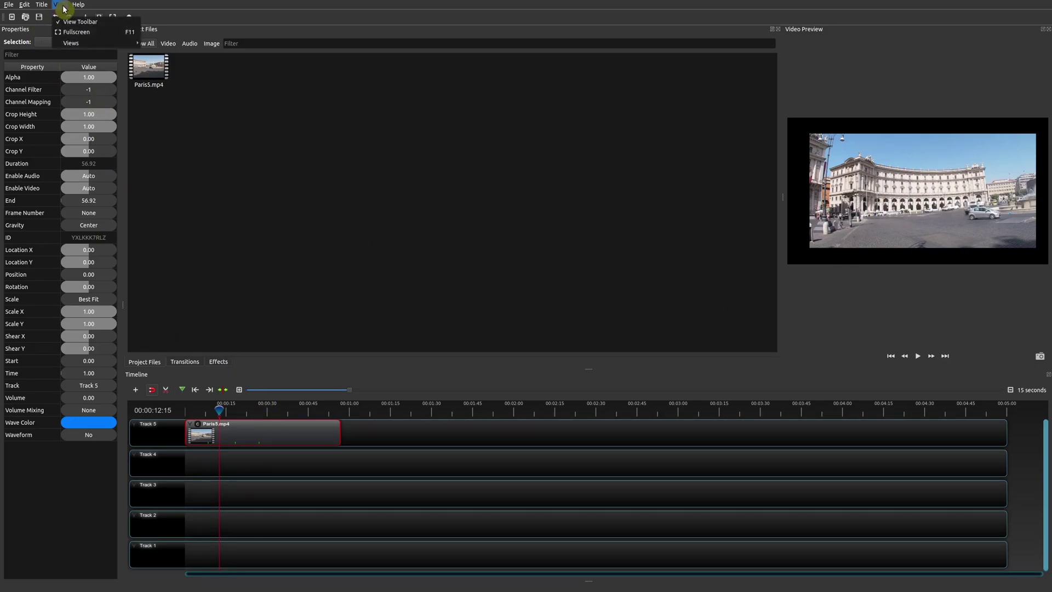
pyautogui.moveTo(88, 43)
pyautogui.click(189, 53)
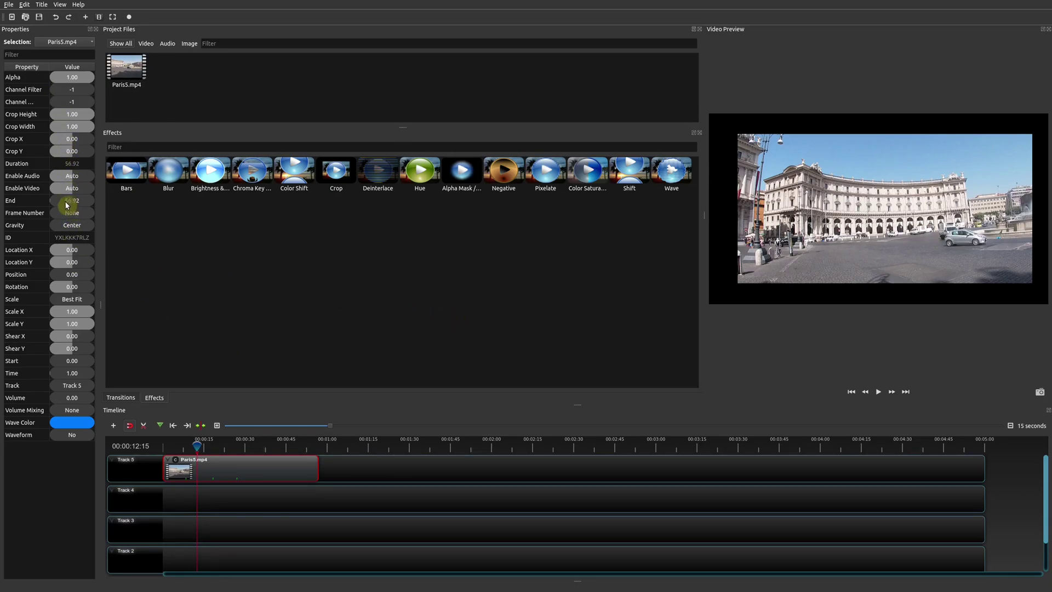
# Close Properties, widen the Video Preview leftward, and lock it with Freeze View
pyautogui.click(94, 31)
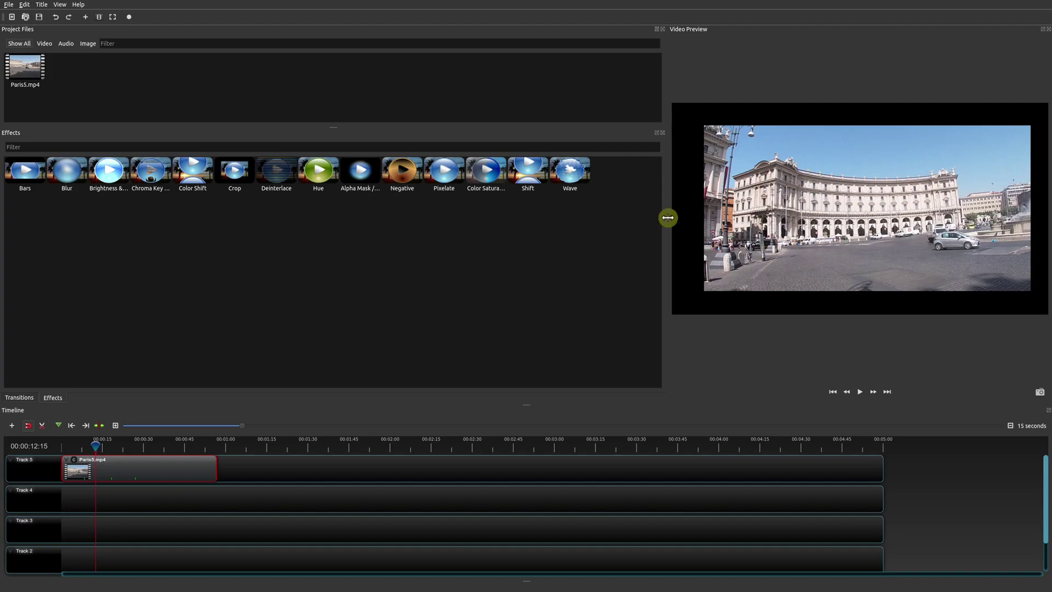
pyautogui.moveTo(668, 217); pyautogui.dragTo(464, 202)
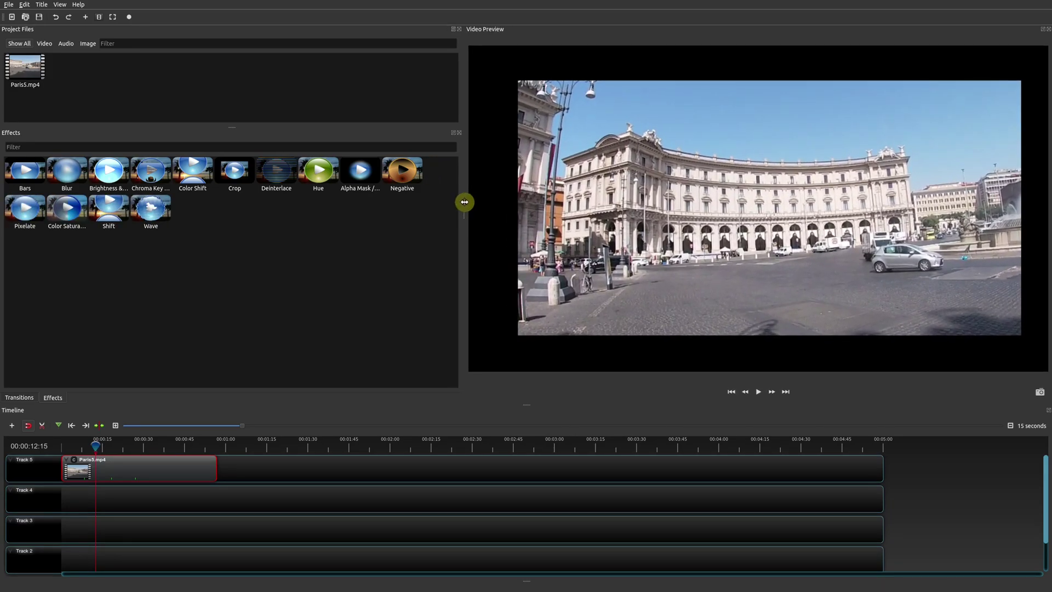
pyautogui.click(60, 6)
pyautogui.moveTo(96, 43)
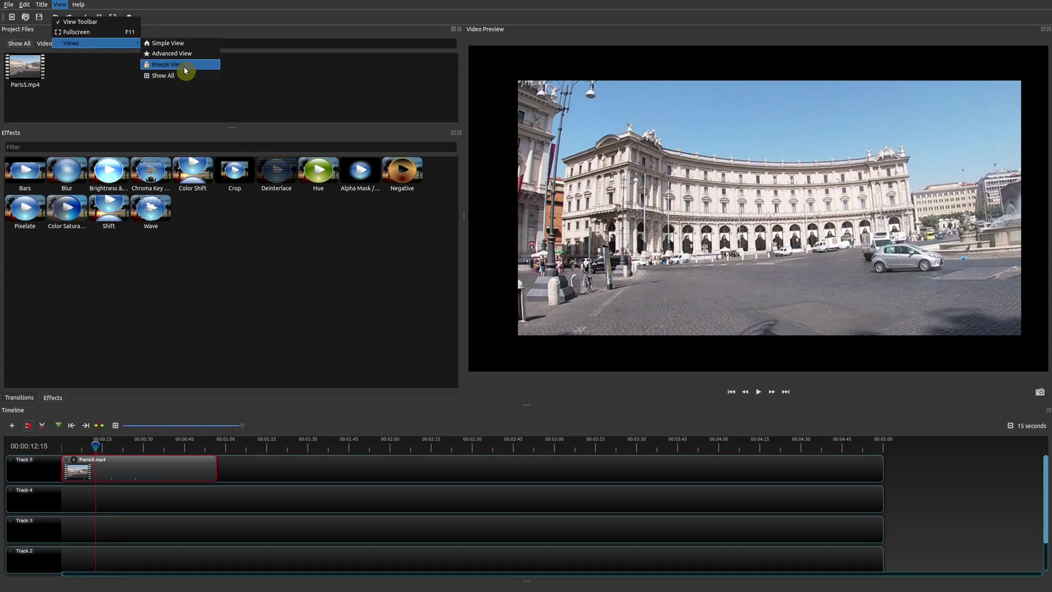
pyautogui.click(186, 70)
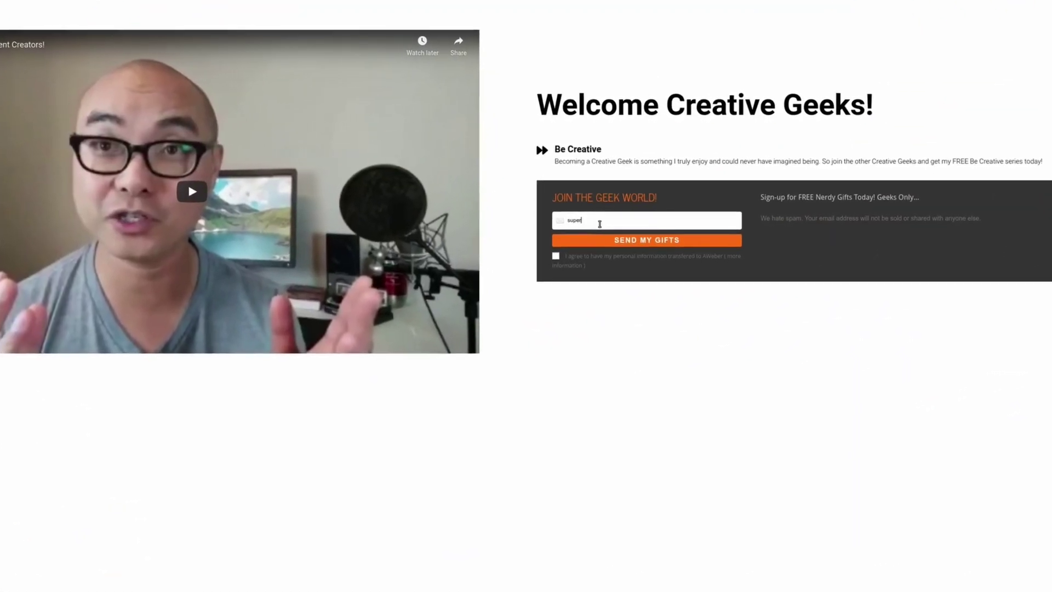
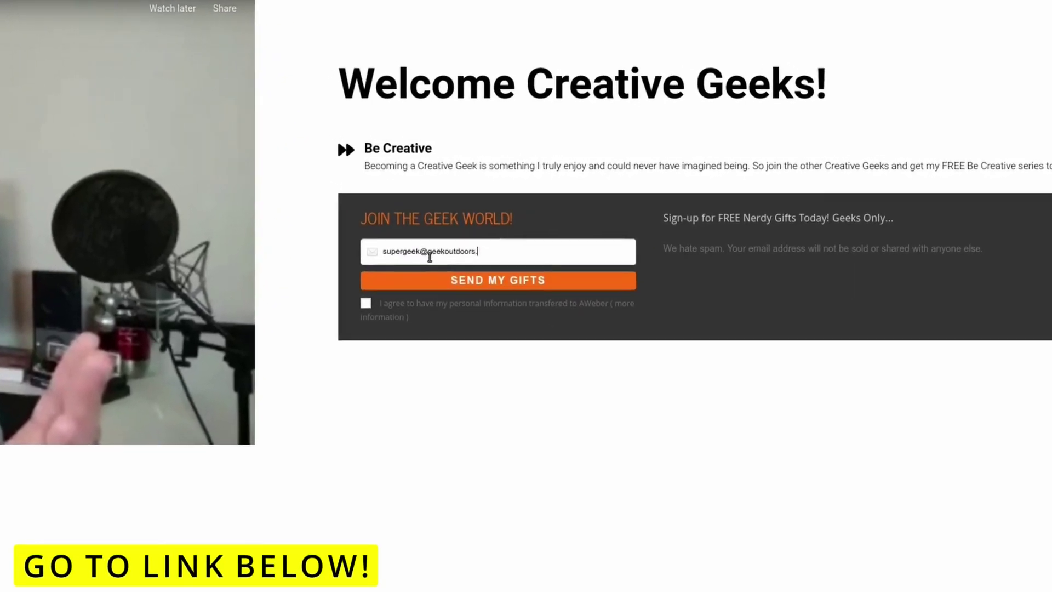